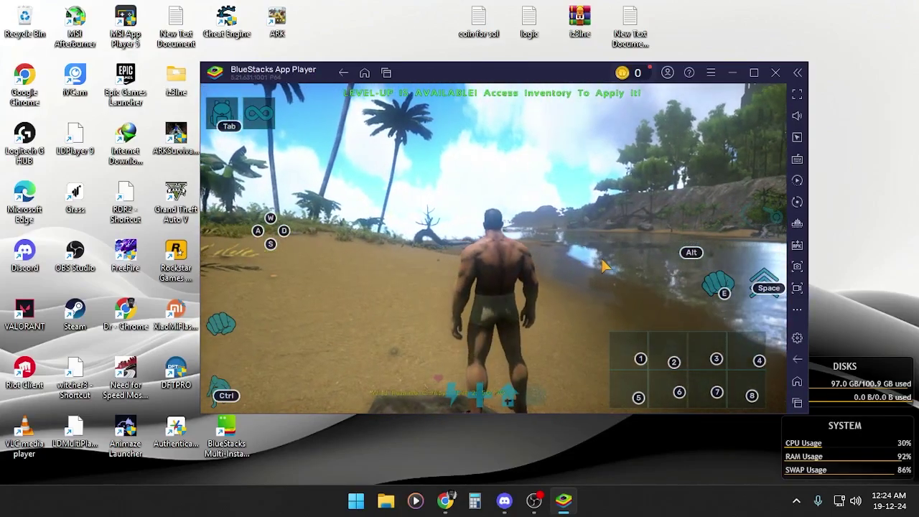
- Run the character forward in aim mode, then open bluestacks.com via Chrome search and minimize Chrome
{"action": "key", "text": "w"}
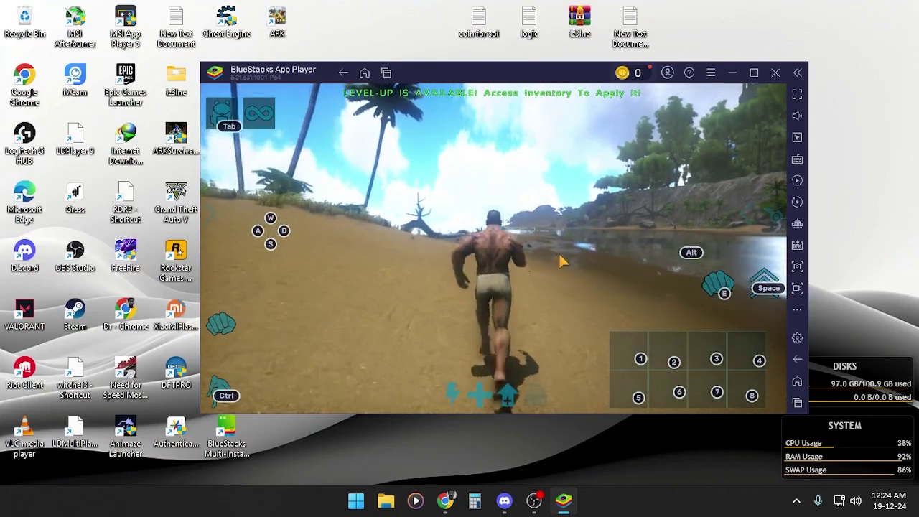
{"action": "key", "text": "F1"}
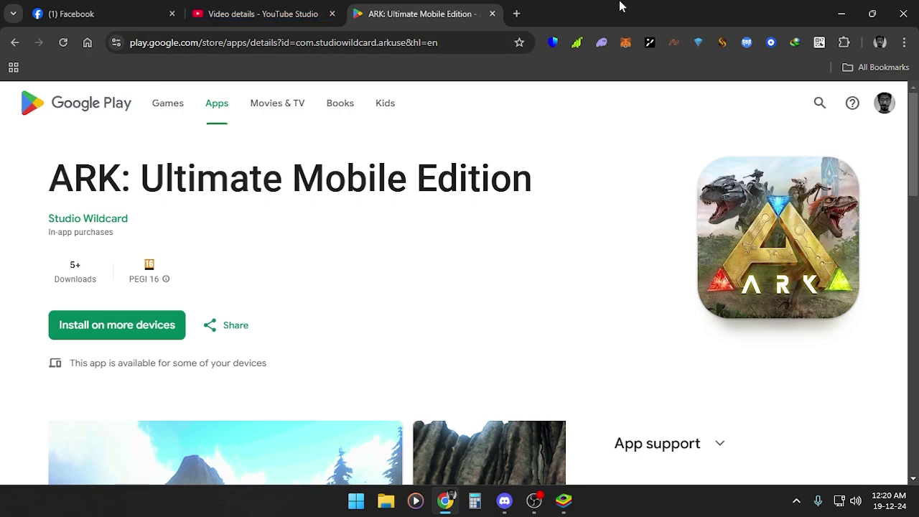
{"action": "left_click", "coordinate": [517, 14]}
{"action": "type", "text": "bluestacks"}
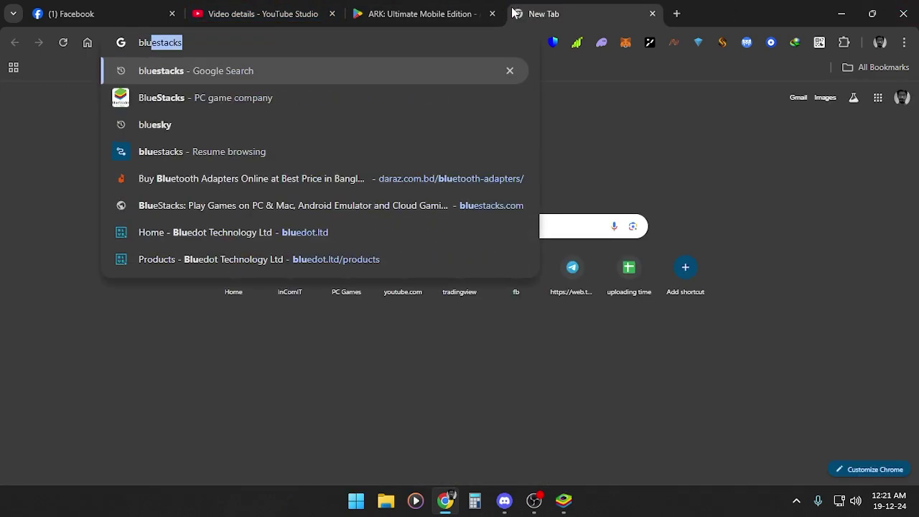
{"action": "key", "text": "Return"}
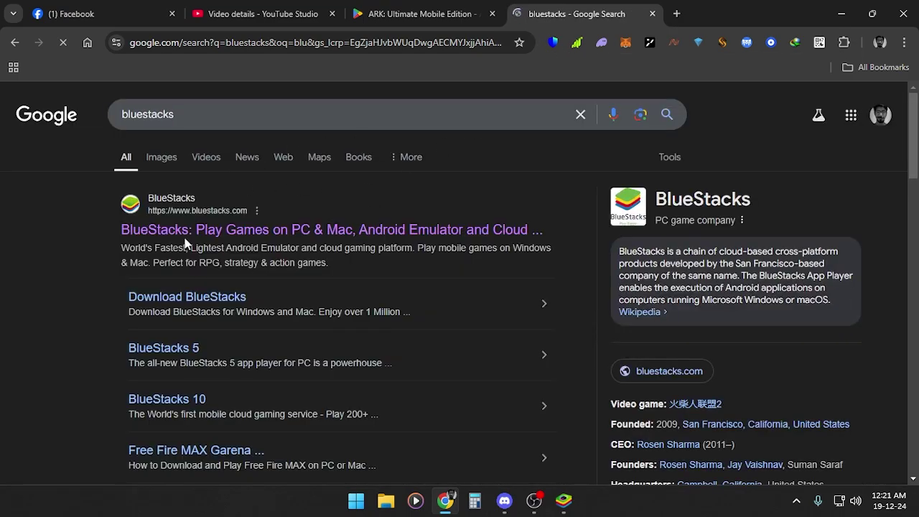
{"action": "left_click", "coordinate": [146, 233]}
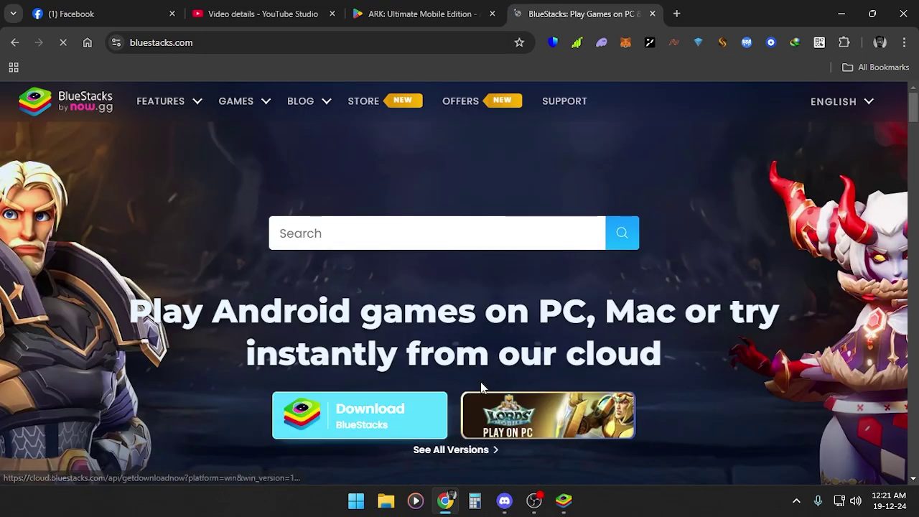
{"action": "left_click", "coordinate": [842, 13]}
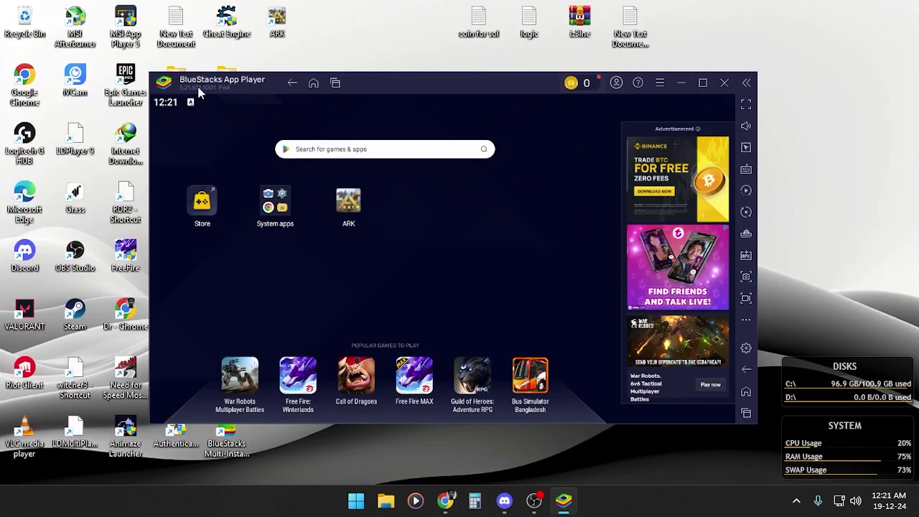
- Move the BlueStacks window right, close it, and relaunch BlueStacks 5 from its desktop icon
{"action": "mouse_move", "coordinate": [413, 86]}
{"action": "left_mouse_down"}
{"action": "mouse_move", "coordinate": [583, 89]}
{"action": "mouse_move", "coordinate": [552, 85]}
{"action": "left_mouse_up"}
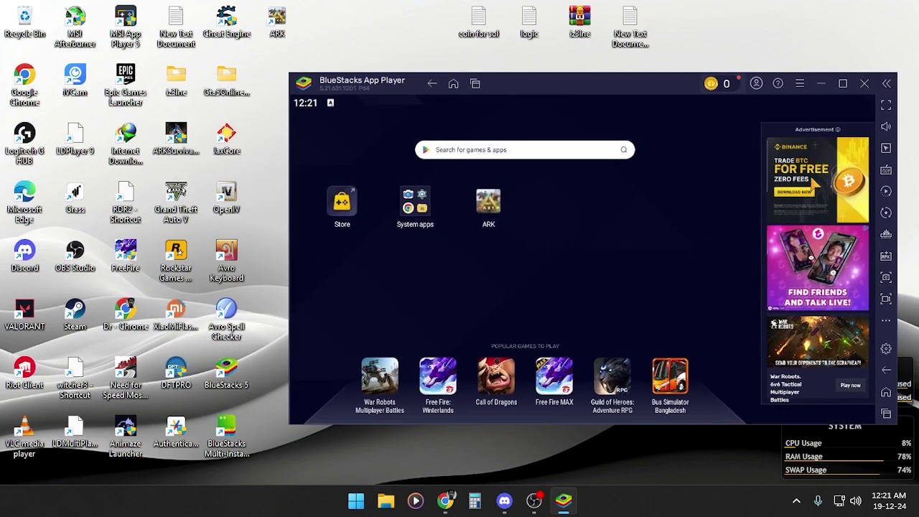
{"action": "left_click", "coordinate": [865, 83]}
{"action": "left_click", "coordinate": [665, 276]}
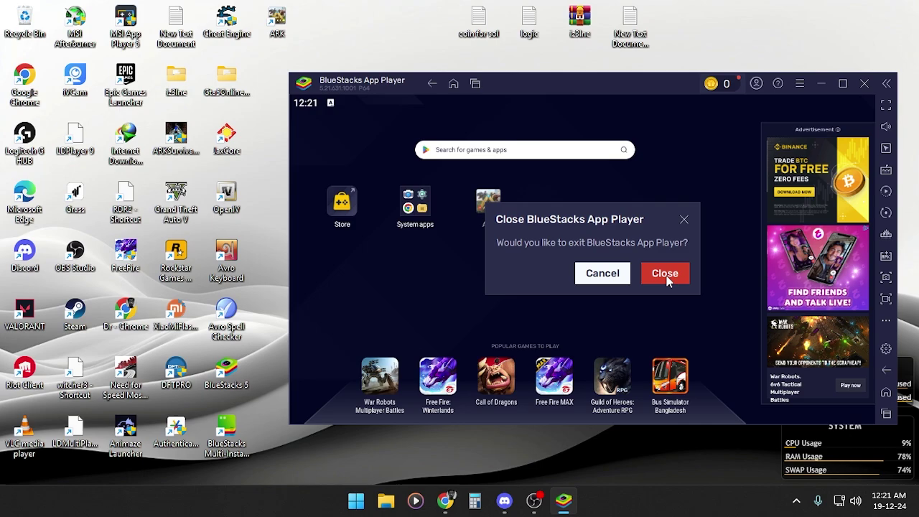
{"action": "double_click", "coordinate": [228, 373]}
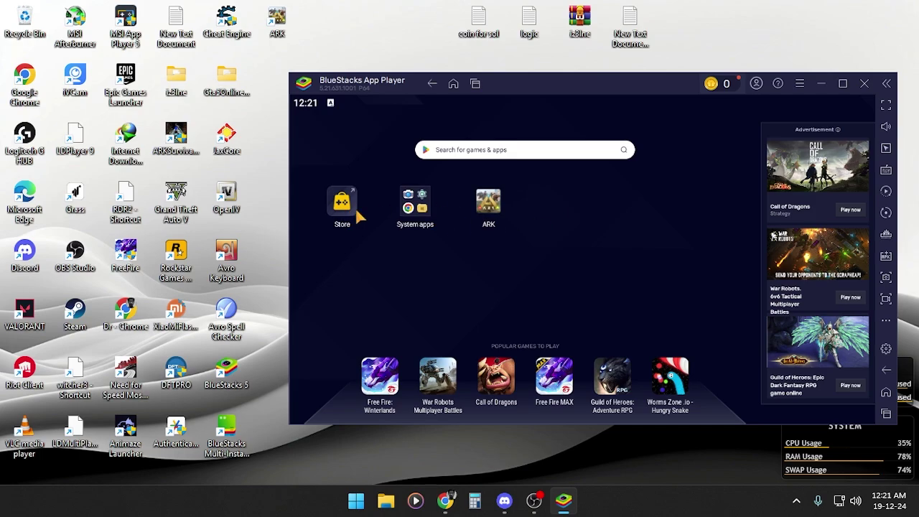
- Launch Chrome from the System apps folder and dismiss the ad privacy notice
{"action": "left_click", "coordinate": [415, 210]}
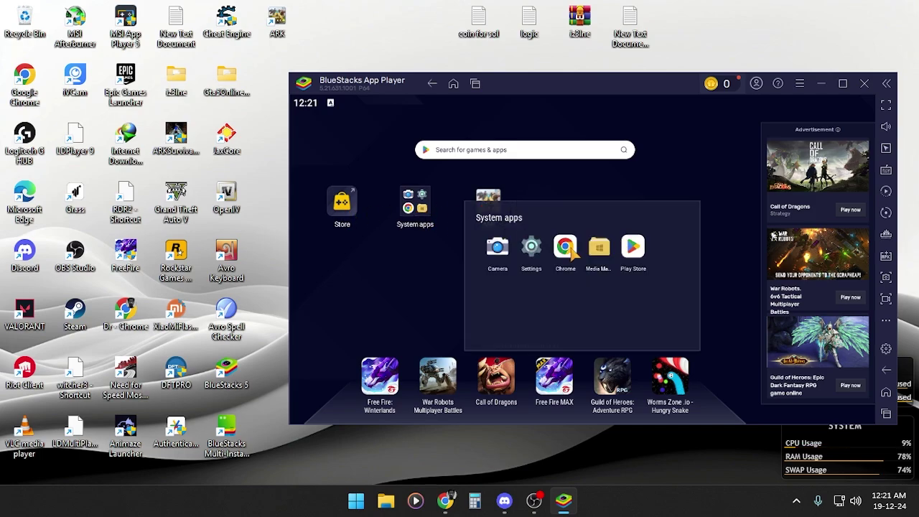
{"action": "left_click", "coordinate": [567, 246]}
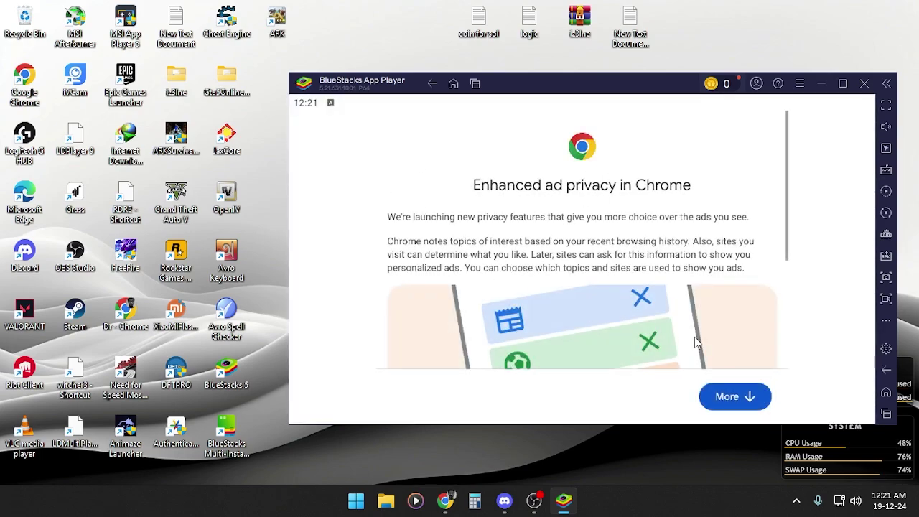
{"action": "left_click", "coordinate": [744, 406]}
{"action": "left_click", "coordinate": [745, 407]}
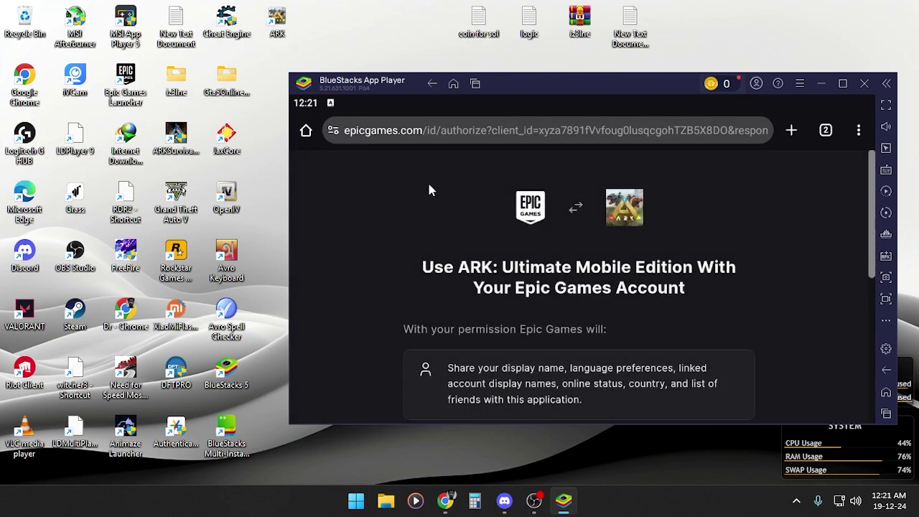
{"action": "scroll", "coordinate": [717, 157], "scroll_direction": "down", "scroll_amount": 2}
- Close the Epic Games permission tab and return to the ark search tab
{"action": "left_click", "coordinate": [826, 130]}
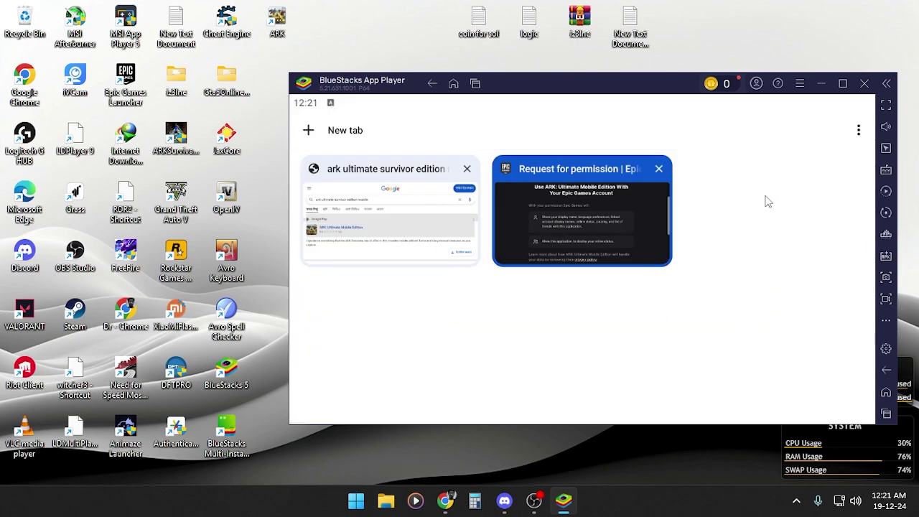
{"action": "left_click", "coordinate": [659, 170]}
{"action": "left_click", "coordinate": [435, 177]}
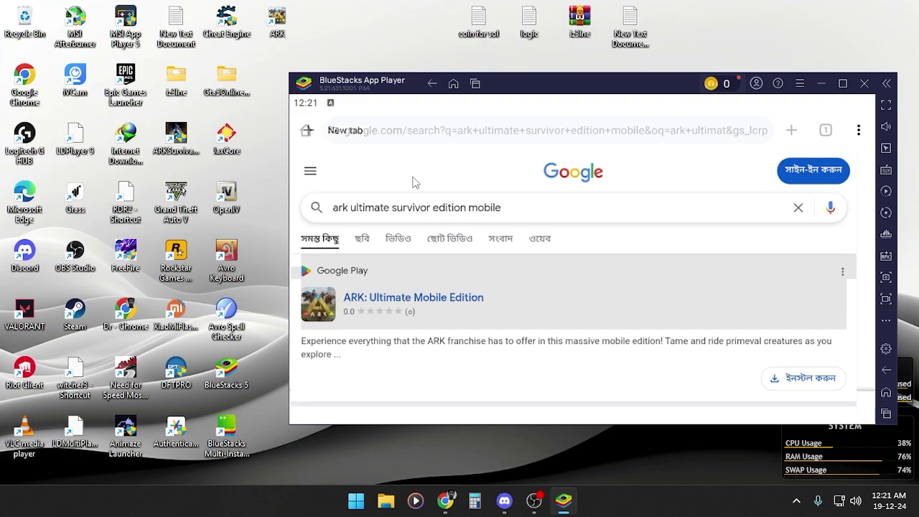
- Refine the search to the ARK download suggestion, open its Google Play listing, then minimize
{"action": "left_click", "coordinate": [528, 207]}
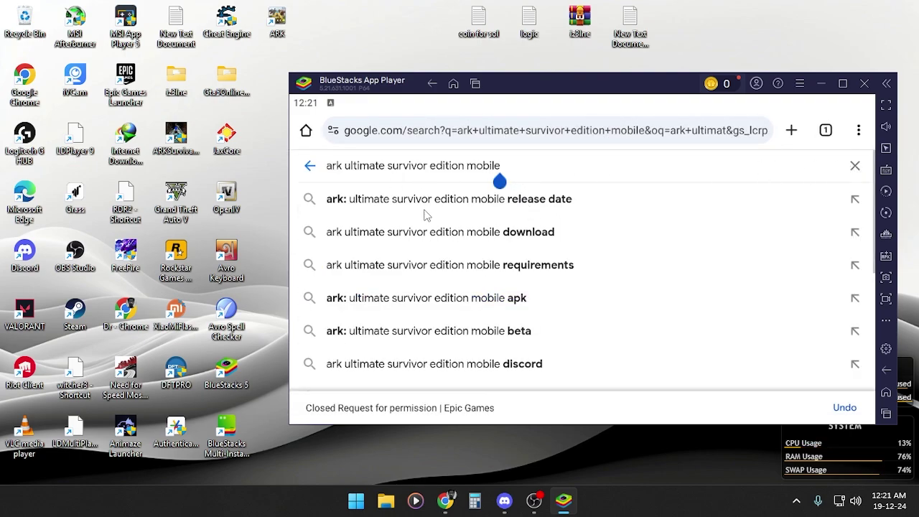
{"action": "left_click", "coordinate": [463, 233]}
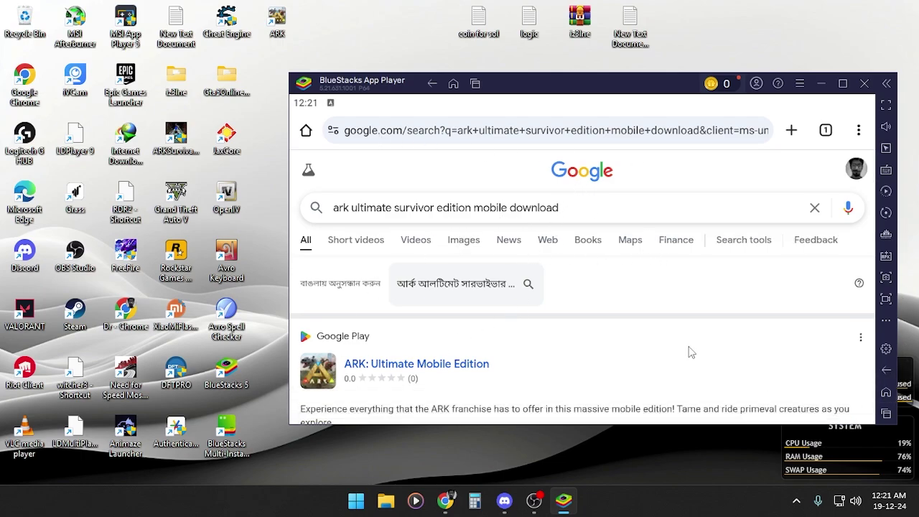
{"action": "scroll", "coordinate": [440, 312], "scroll_direction": "down", "scroll_amount": 2}
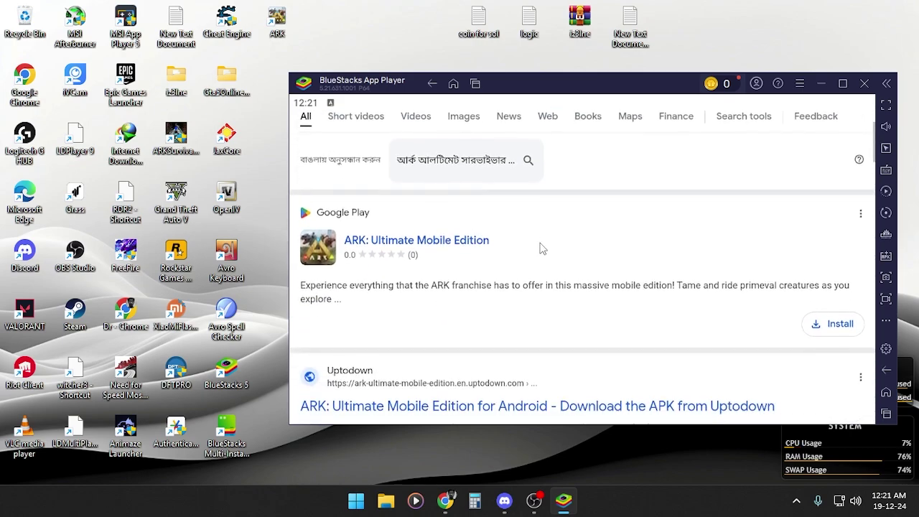
{"action": "left_click", "coordinate": [457, 246]}
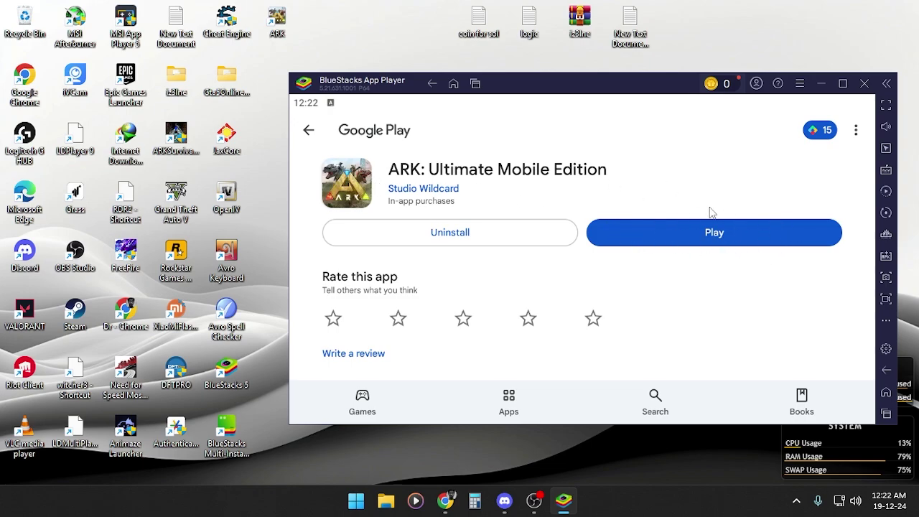
{"action": "left_click", "coordinate": [821, 84]}
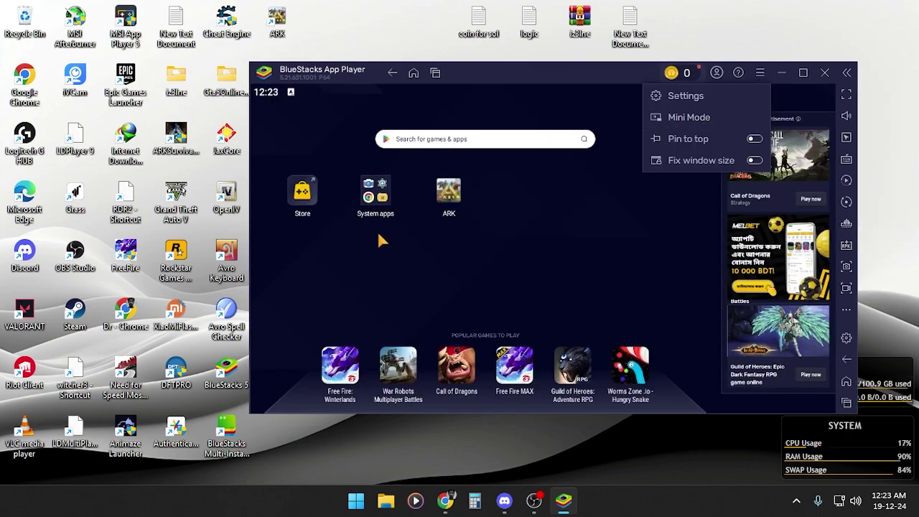
- Open BlueStacks settings and keep CPU allocation at High (4 Cores)
{"action": "left_click", "coordinate": [571, 249]}
{"action": "left_click", "coordinate": [760, 72]}
{"action": "left_click", "coordinate": [674, 99]}
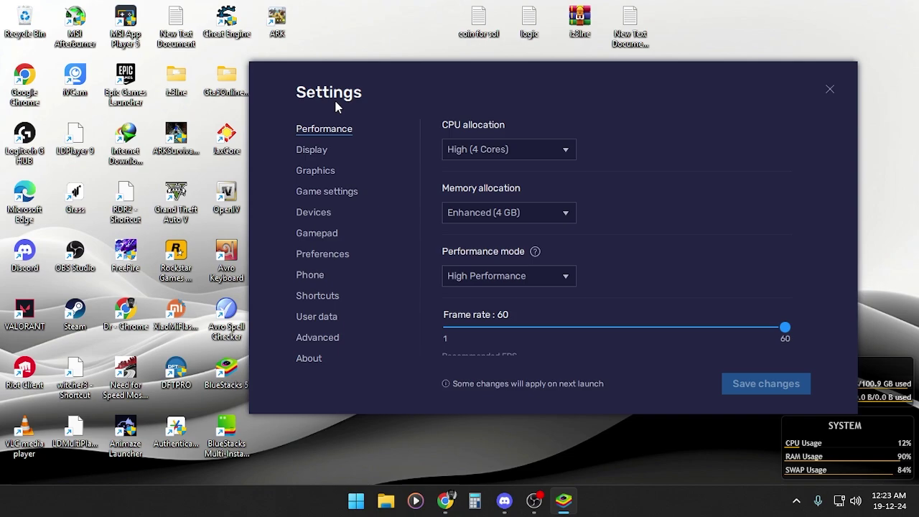
{"action": "left_click", "coordinate": [558, 148]}
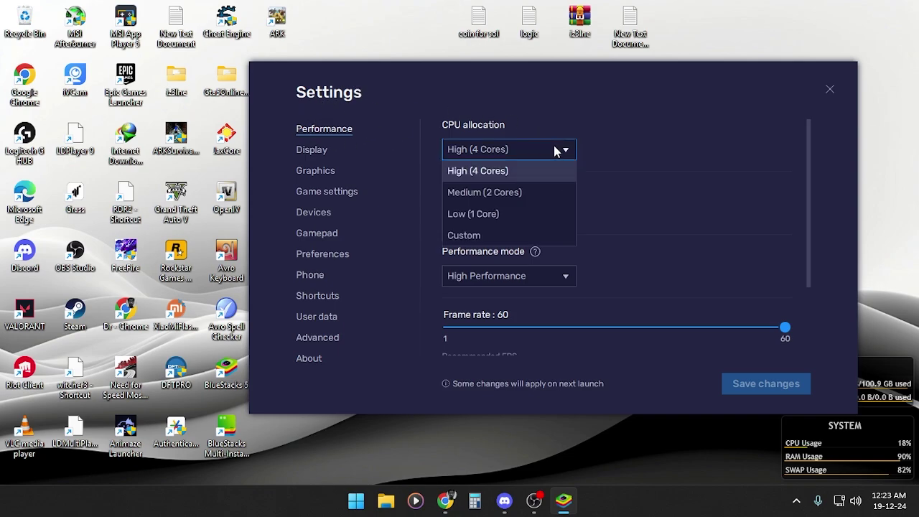
{"action": "left_click", "coordinate": [558, 149]}
{"action": "left_click", "coordinate": [509, 149]}
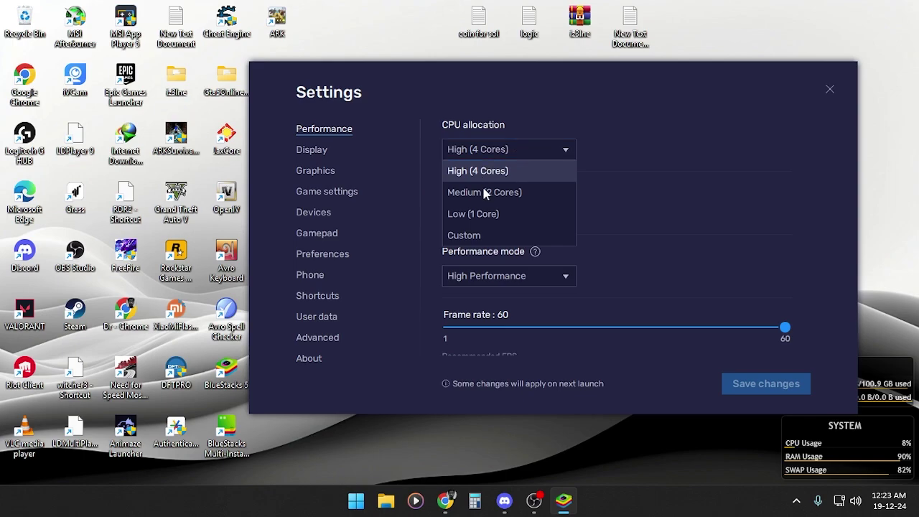
{"action": "left_click", "coordinate": [509, 176]}
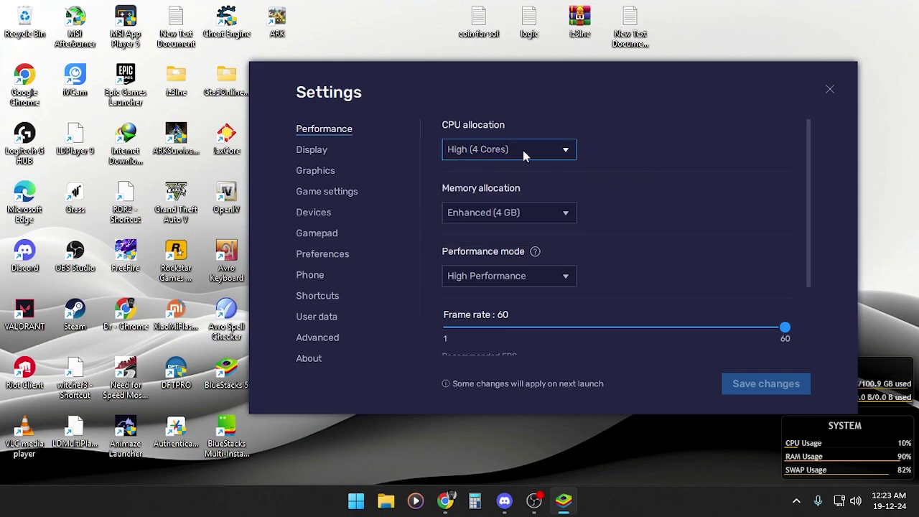
- Keep memory at Enhanced (4 GB) and Performance mode at High Performance, then view Display settings
{"action": "left_click", "coordinate": [559, 214]}
{"action": "left_click", "coordinate": [551, 215]}
{"action": "left_click", "coordinate": [552, 215]}
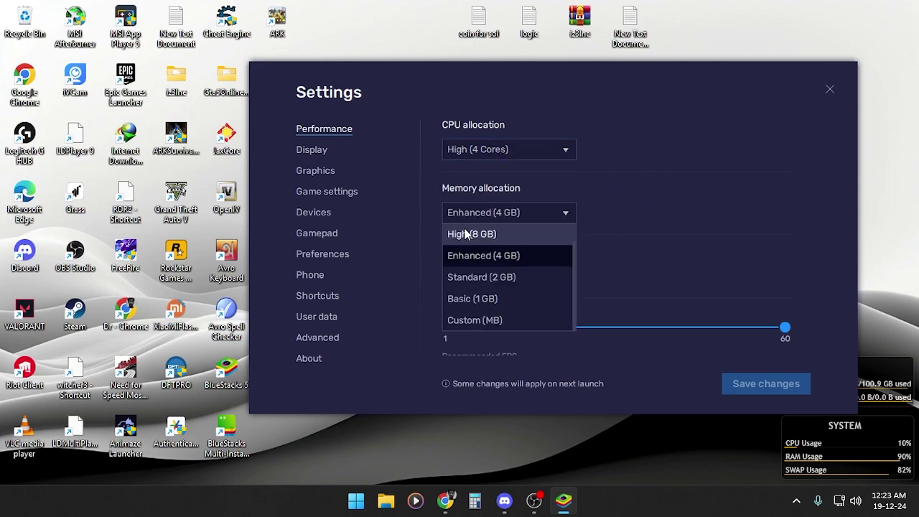
{"action": "left_click", "coordinate": [517, 262]}
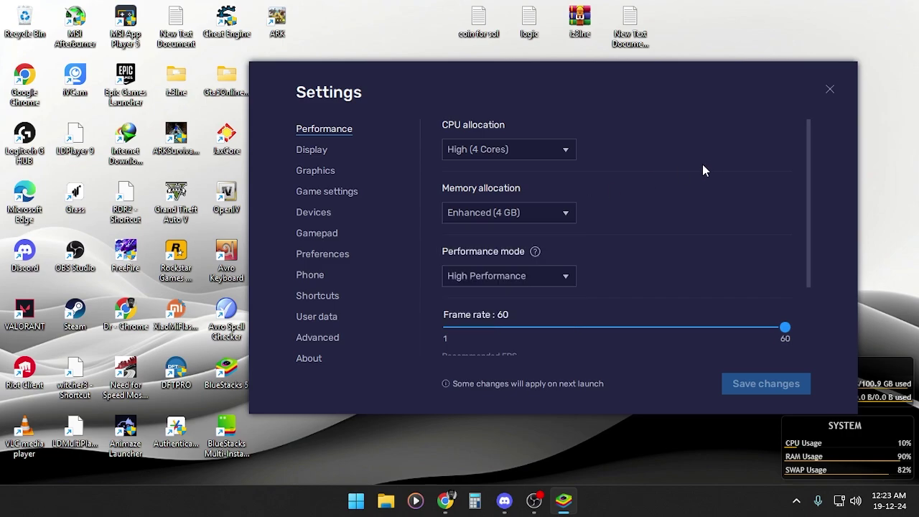
{"action": "left_click", "coordinate": [528, 277]}
{"action": "left_click", "coordinate": [528, 277]}
{"action": "left_click", "coordinate": [531, 275]}
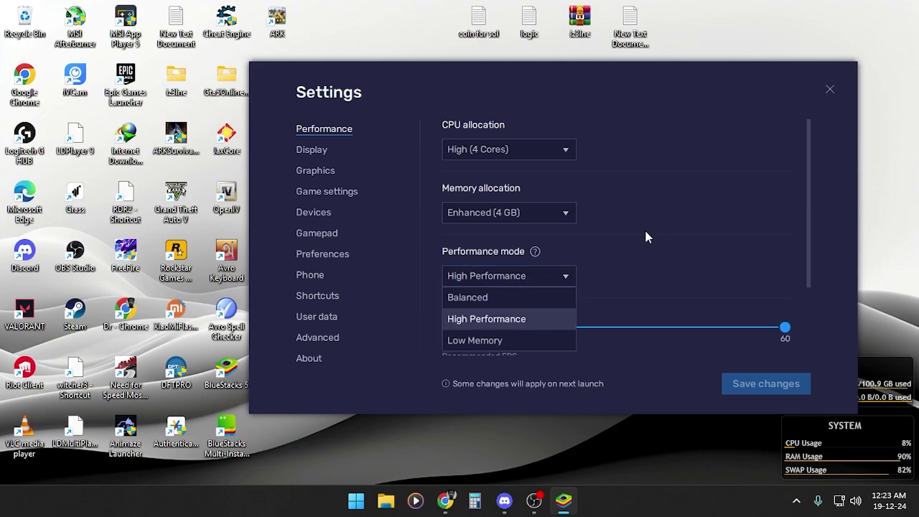
{"action": "left_click", "coordinate": [645, 234]}
{"action": "scroll", "coordinate": [567, 316], "scroll_direction": "down", "scroll_amount": 3}
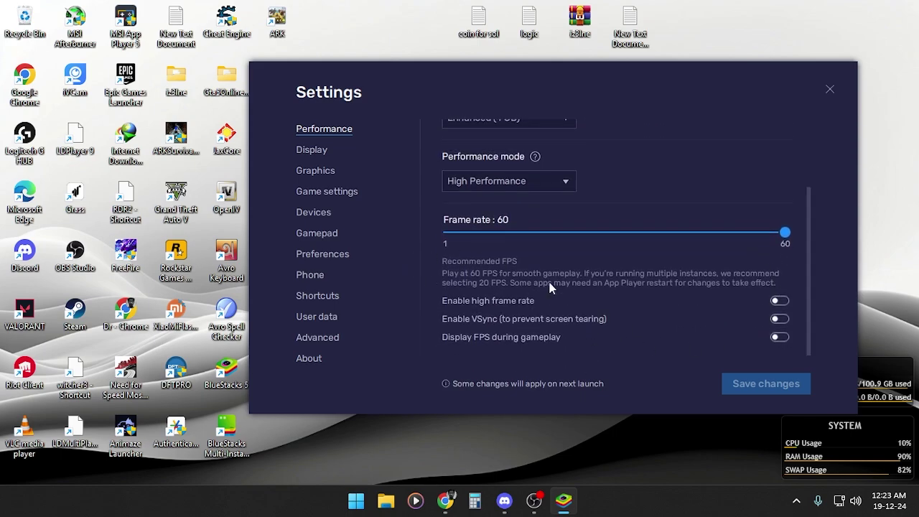
{"action": "left_click", "coordinate": [323, 149]}
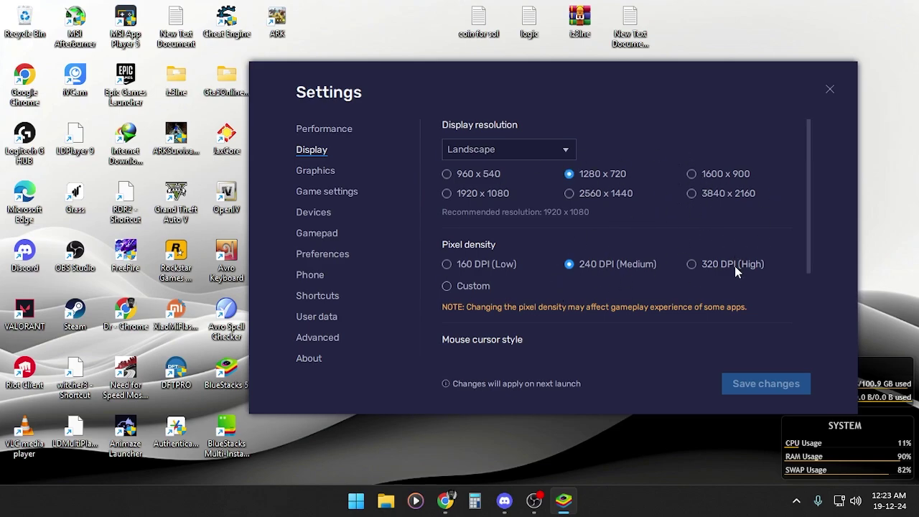
- On the Graphics settings page, try OpenGL and then set the renderer back to Vulkan
{"action": "left_click", "coordinate": [329, 178]}
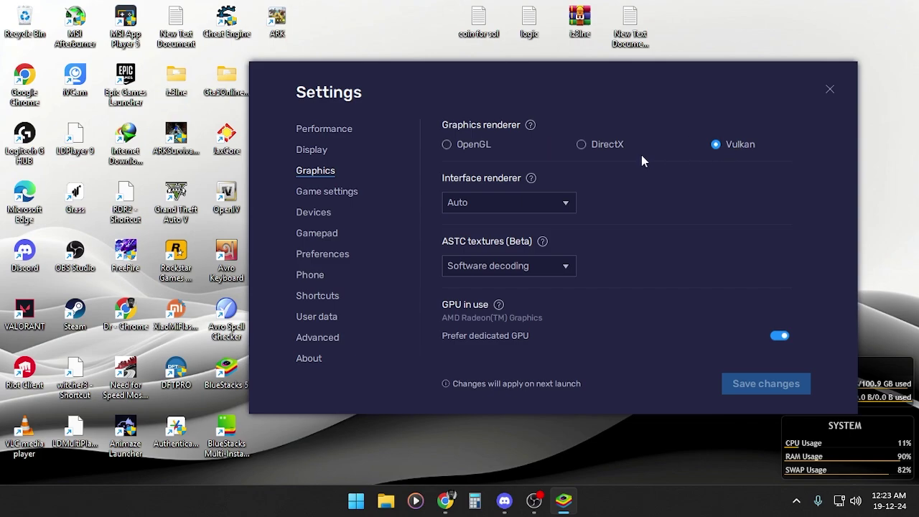
{"action": "left_click", "coordinate": [447, 146]}
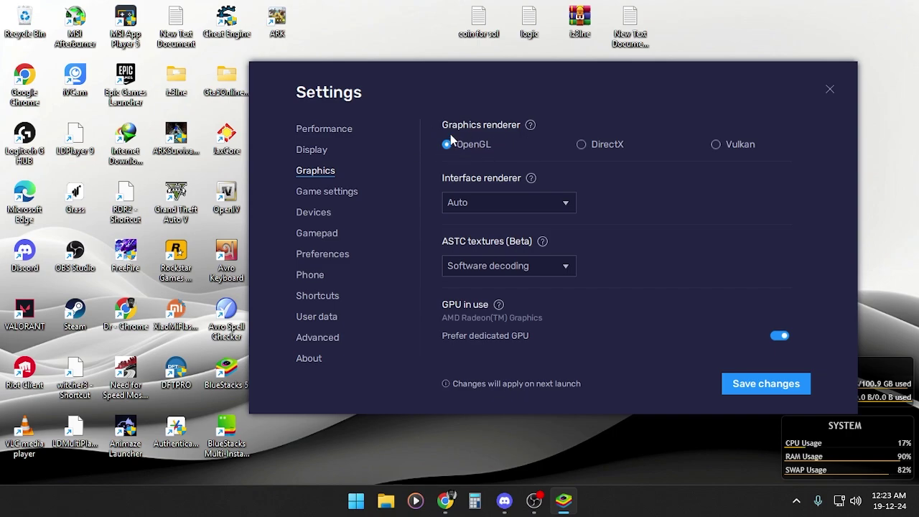
{"action": "left_click", "coordinate": [717, 146]}
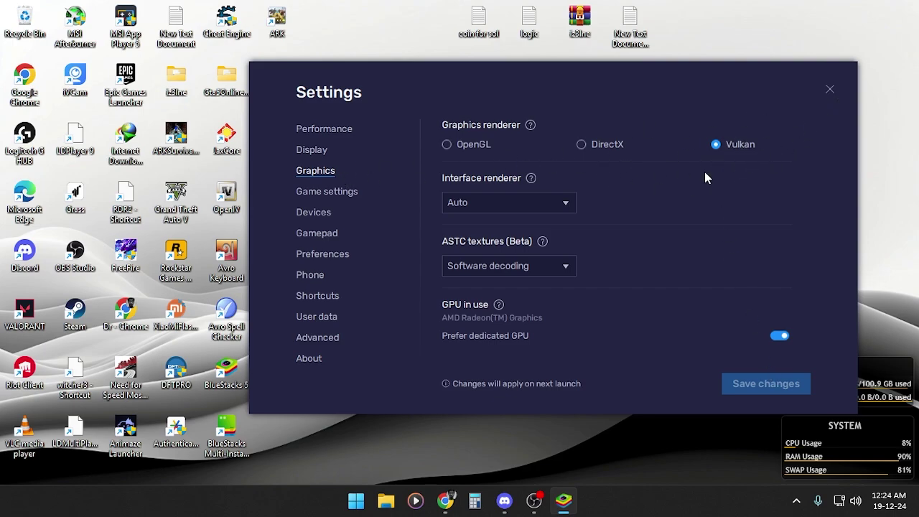
- Close settings, launch ARK, and start a Single Player game on The Island map
{"action": "left_click", "coordinate": [830, 91]}
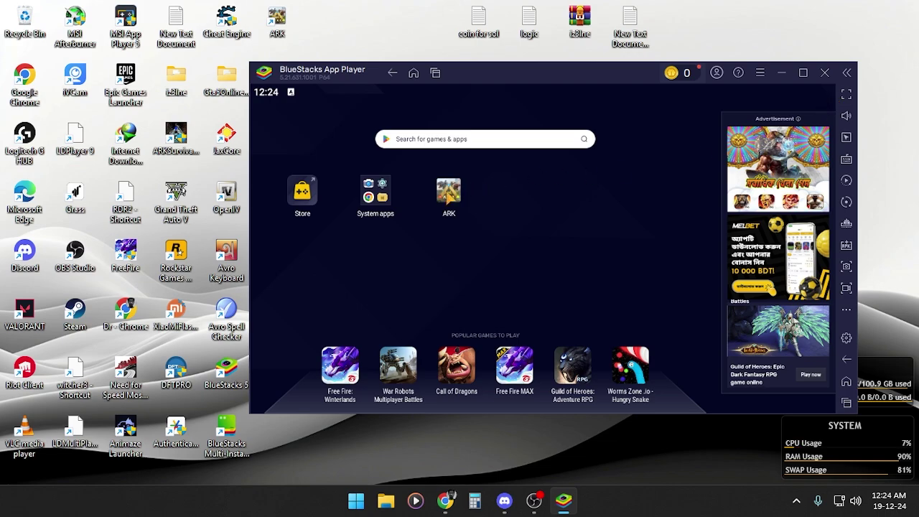
{"action": "left_click", "coordinate": [449, 192]}
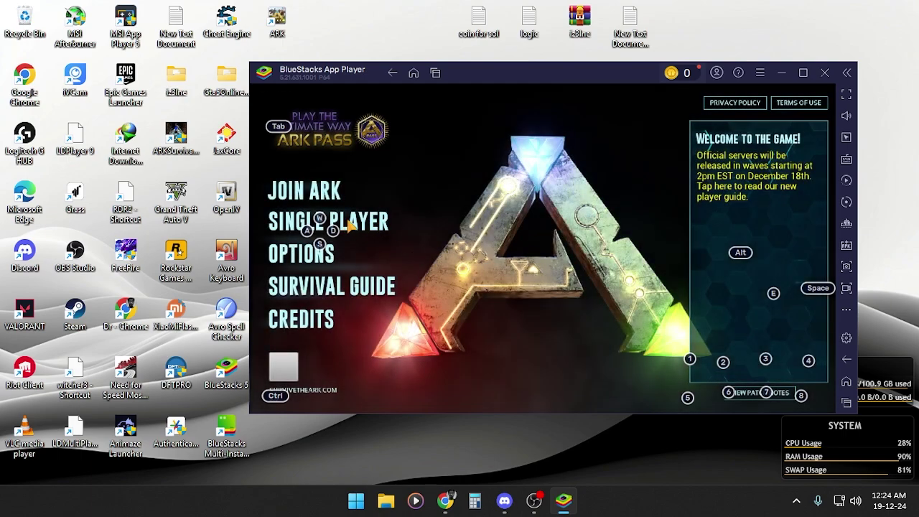
{"action": "left_click", "coordinate": [348, 229]}
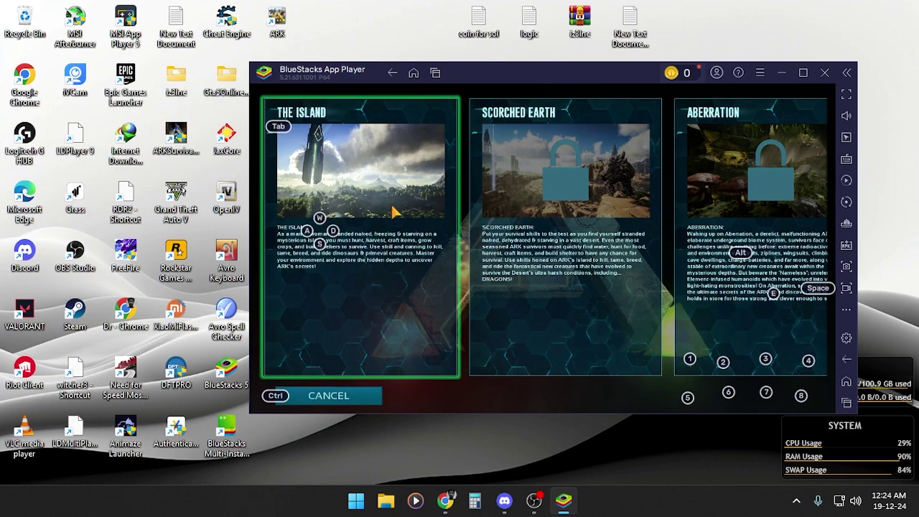
{"action": "left_click", "coordinate": [394, 216]}
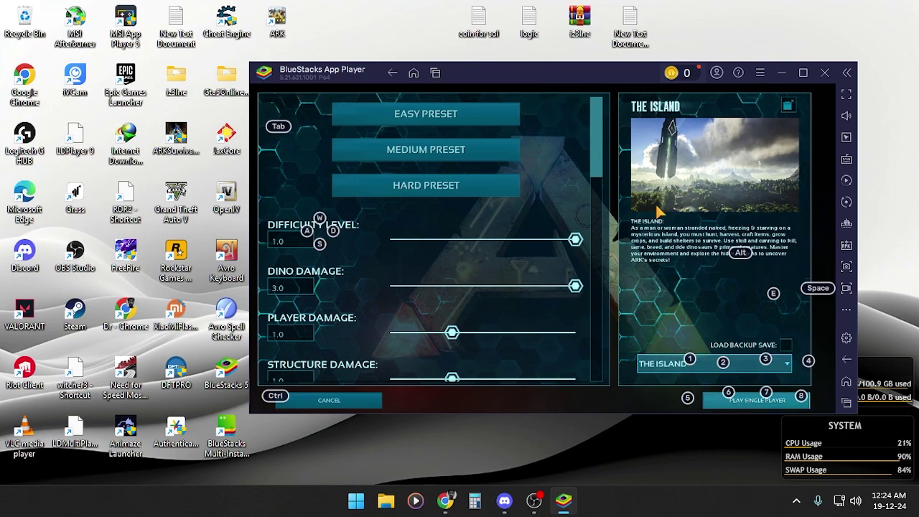
{"action": "left_click", "coordinate": [740, 404]}
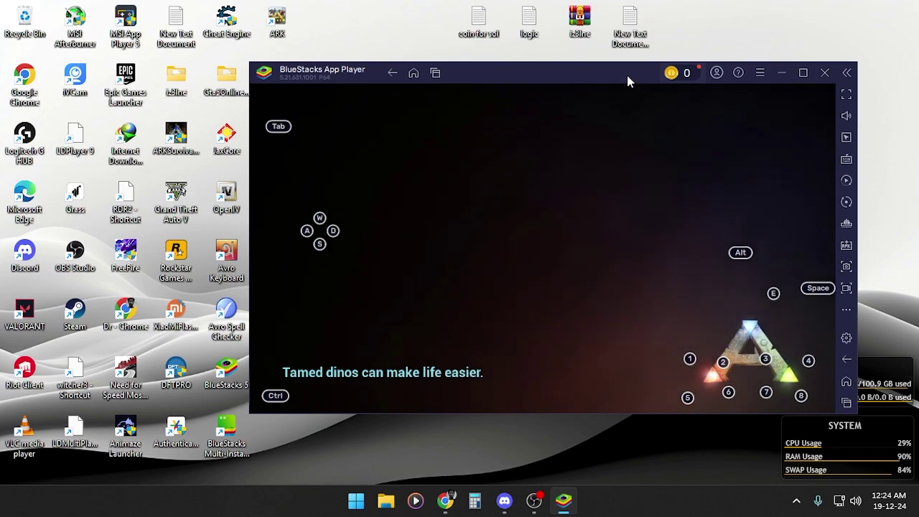
- Shift the window left, swing the camera around, and run the survivor forward along the beach
{"action": "left_click_drag", "start_coordinate": [626, 74], "coordinate": [577, 75]}
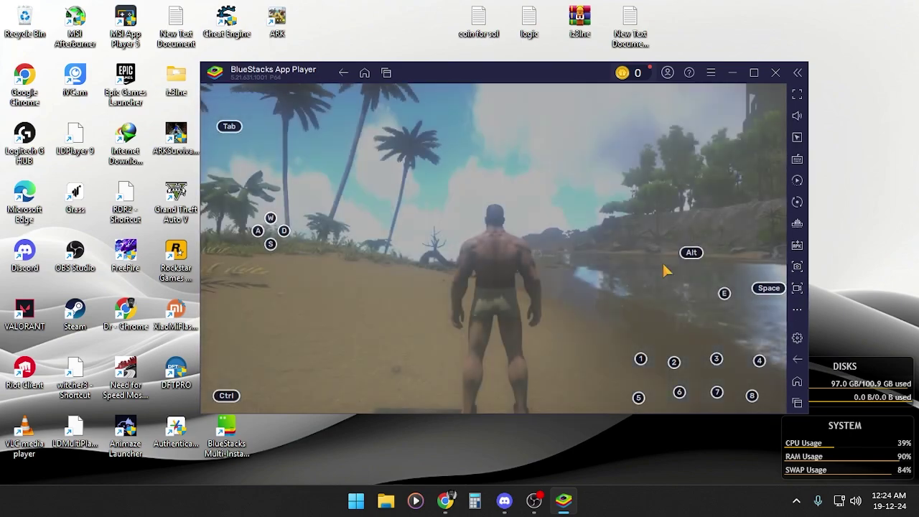
{"action": "mouse_move", "coordinate": [586, 265]}
{"action": "left_mouse_down"}
{"action": "mouse_move", "coordinate": [596, 263]}
{"action": "mouse_move", "coordinate": [574, 263]}
{"action": "mouse_move", "coordinate": [603, 266]}
{"action": "left_mouse_up"}
{"action": "key", "text": "w"}
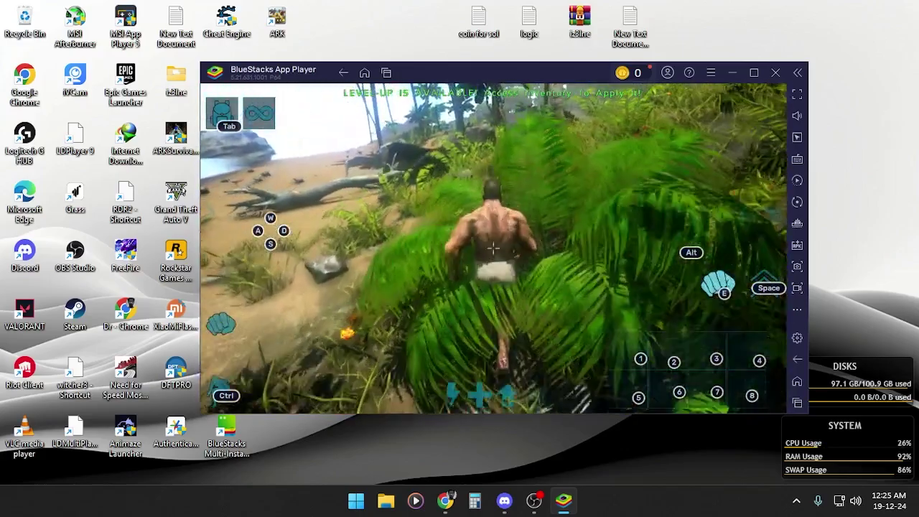
- Harvest another berry bush, try fullscreen and exit it with F11, then close the emulator
{"action": "key", "text": "e"}
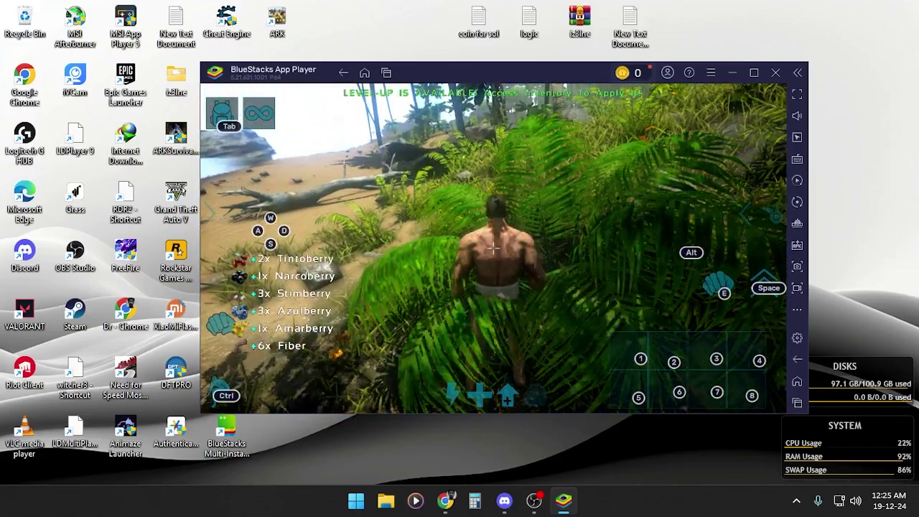
{"action": "left_click", "coordinate": [798, 94]}
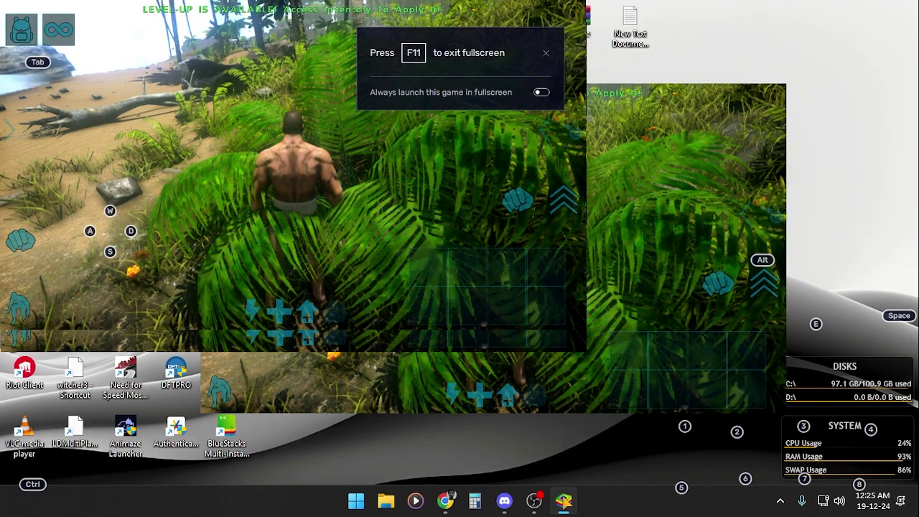
{"action": "key", "text": "F11"}
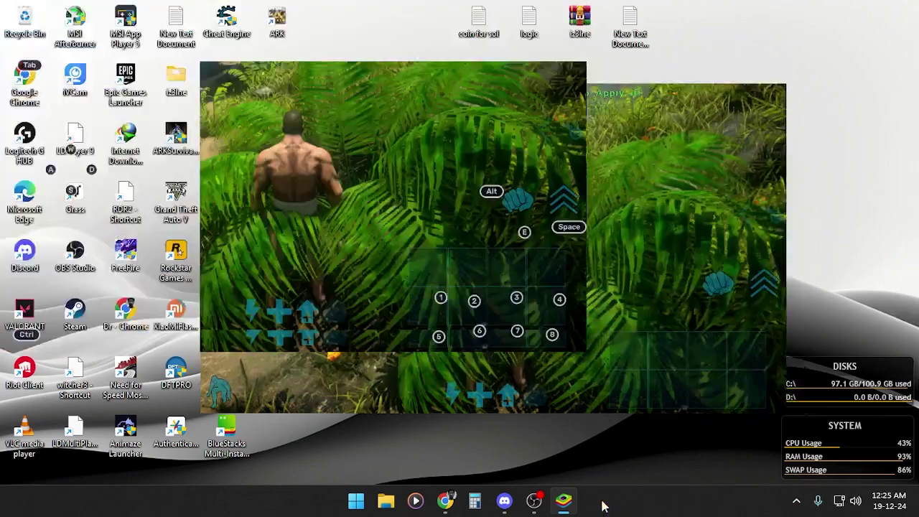
{"action": "left_click", "coordinate": [776, 73]}
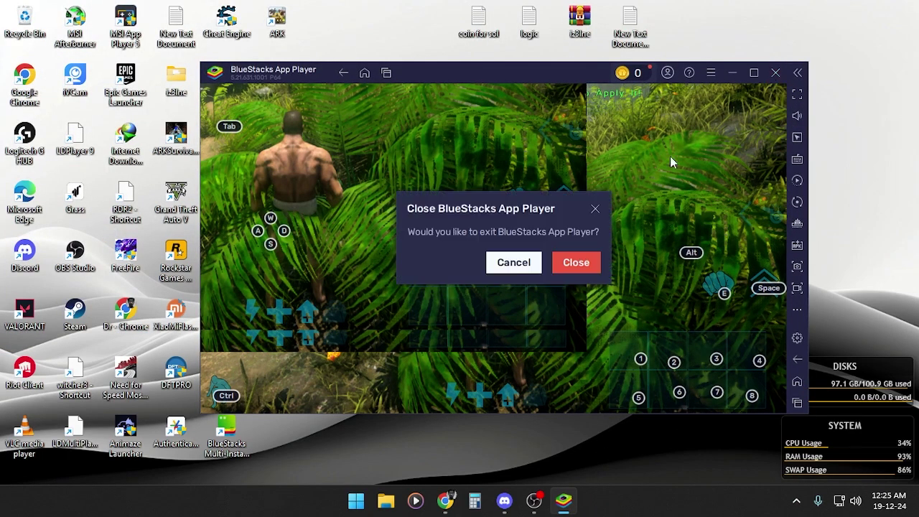
{"action": "left_click", "coordinate": [576, 264]}
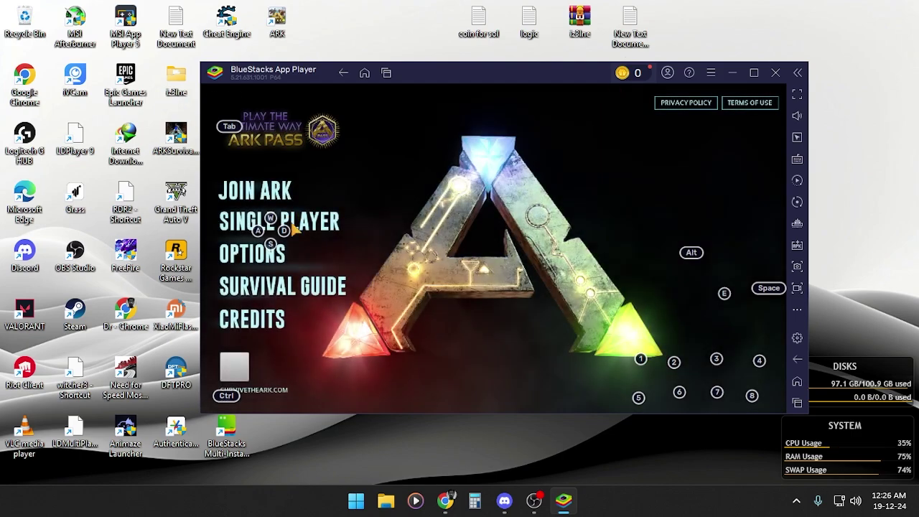
- Choose Single Player on The Island map and switch the emulator to fullscreen
{"action": "left_click", "coordinate": [298, 227]}
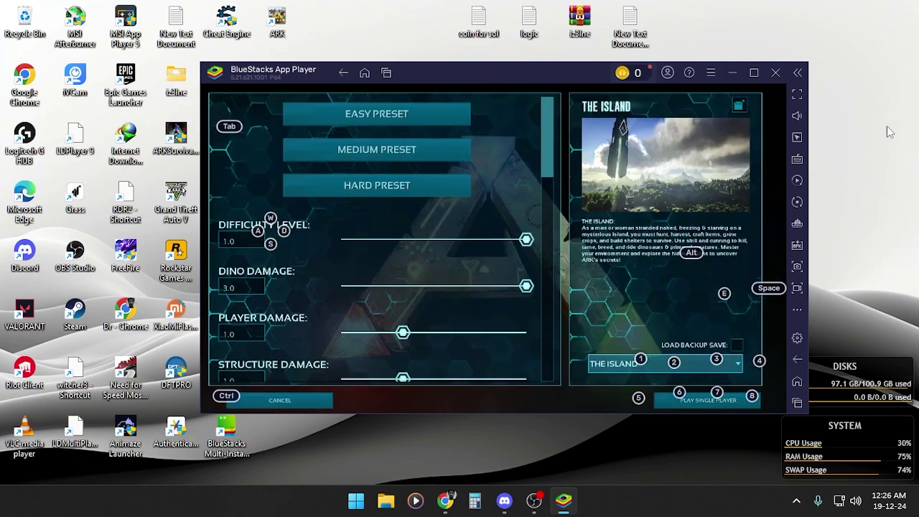
{"action": "key", "text": "Return"}
{"action": "left_click", "coordinate": [798, 94]}
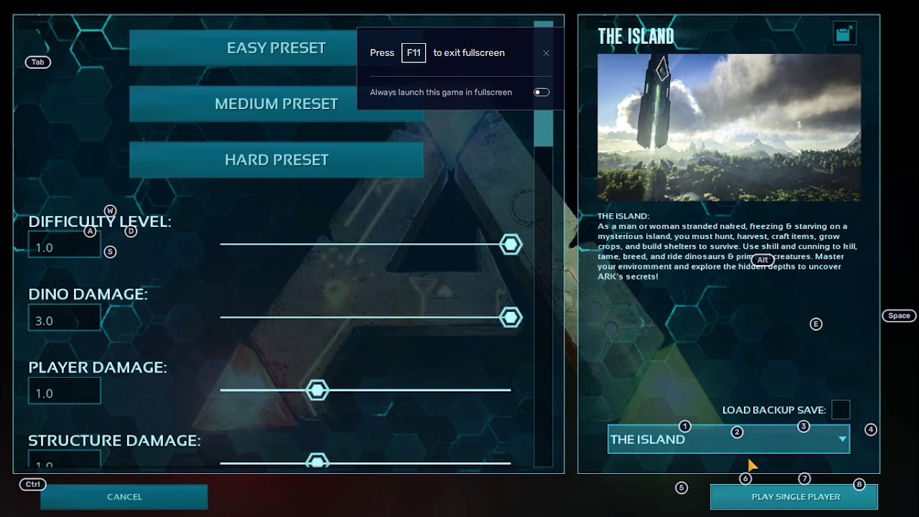
- Start the Island game and run the survivor between the ferns, sandy beach and jungle paths
{"action": "left_click", "coordinate": [785, 503]}
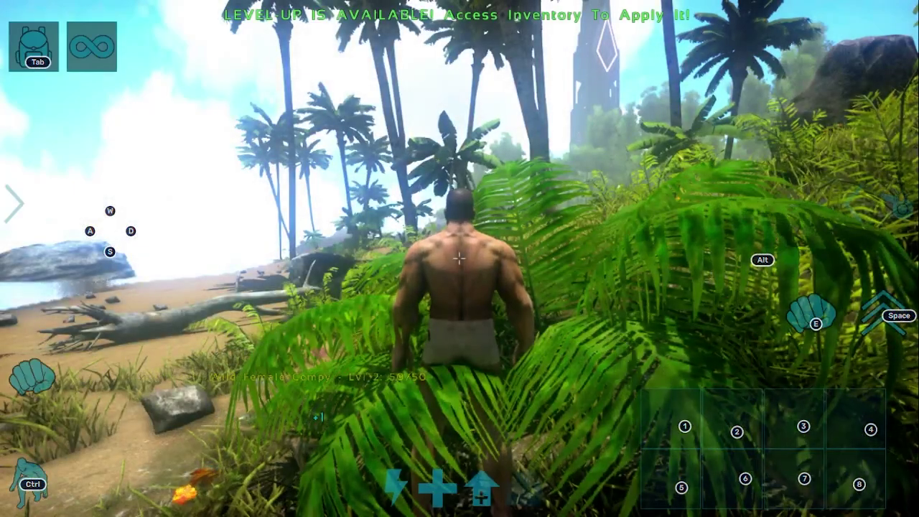
{"action": "key", "text": "w"}
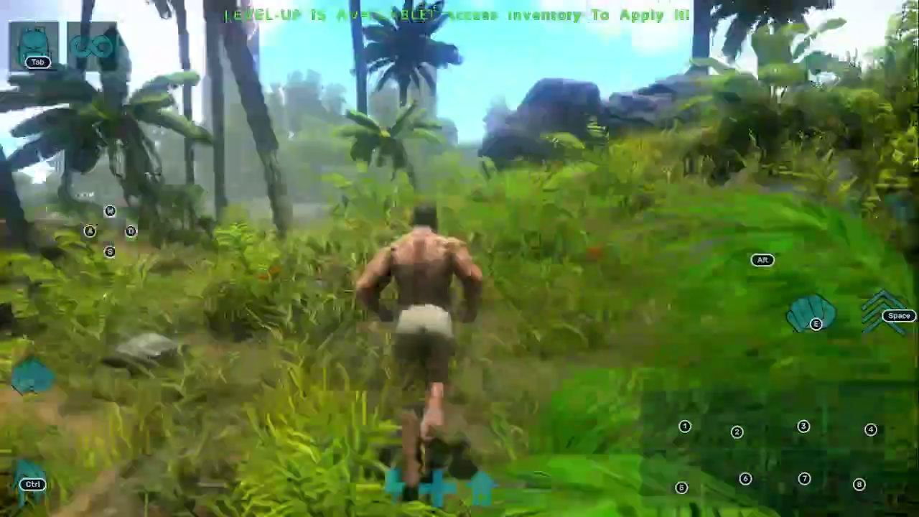
{"action": "key", "text": "w"}
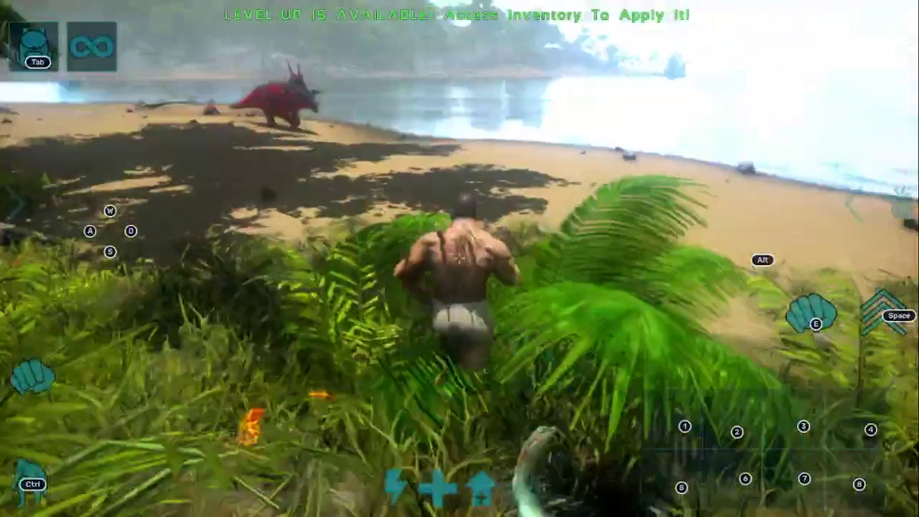
{"action": "key", "text": "w"}
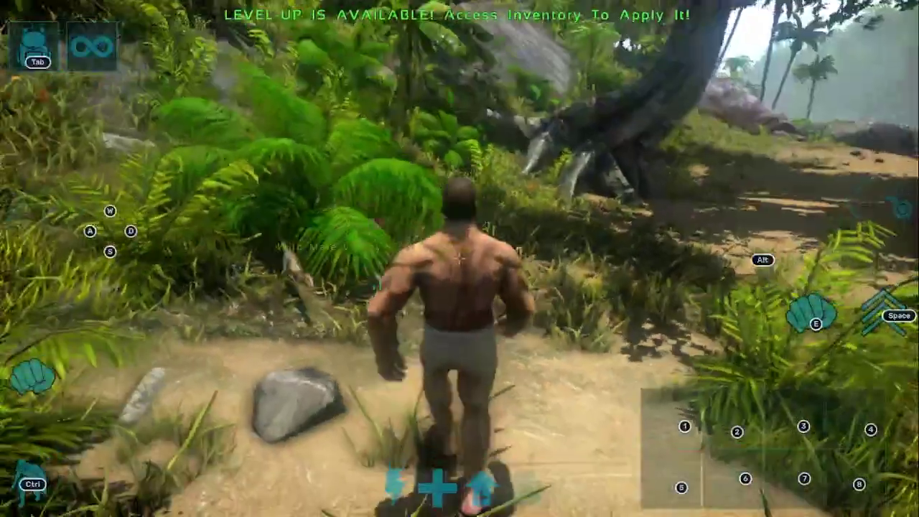
{"action": "key", "text": "w"}
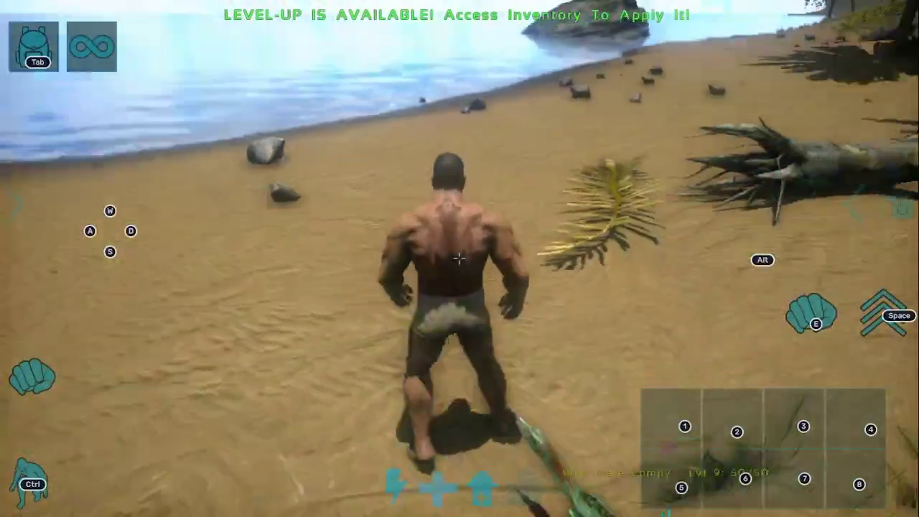
{"action": "key", "text": "w"}
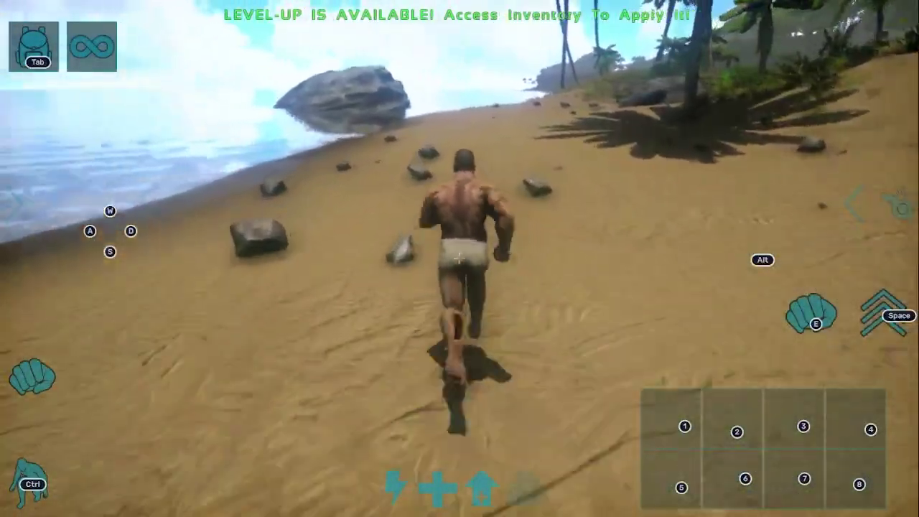
{"action": "key", "text": "w"}
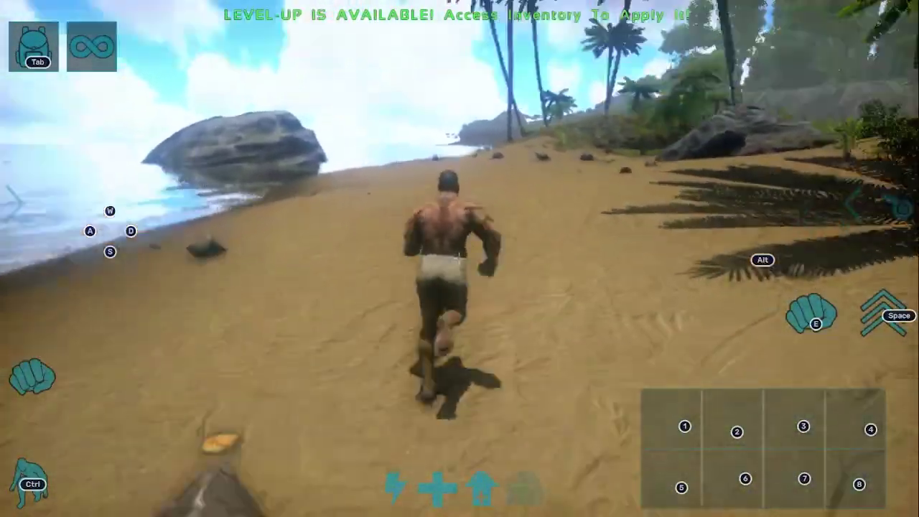
{"action": "key", "text": "w"}
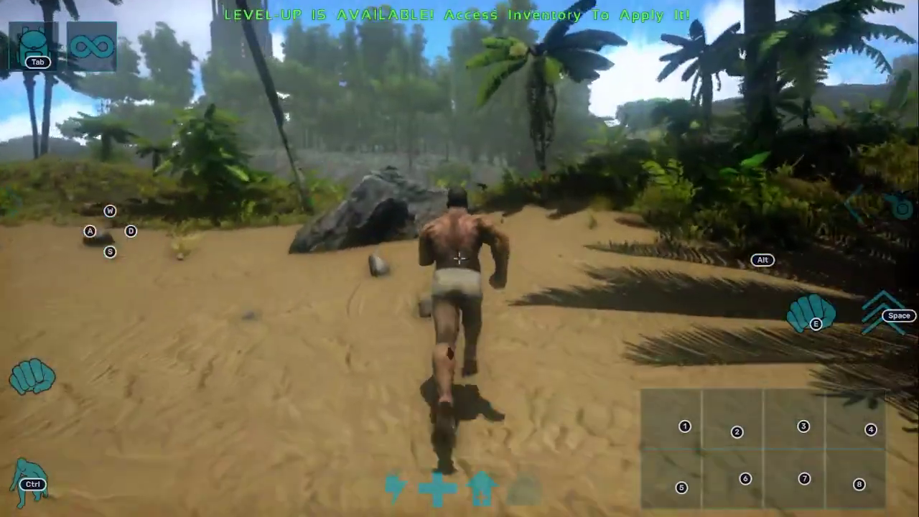
{"action": "key", "text": "w"}
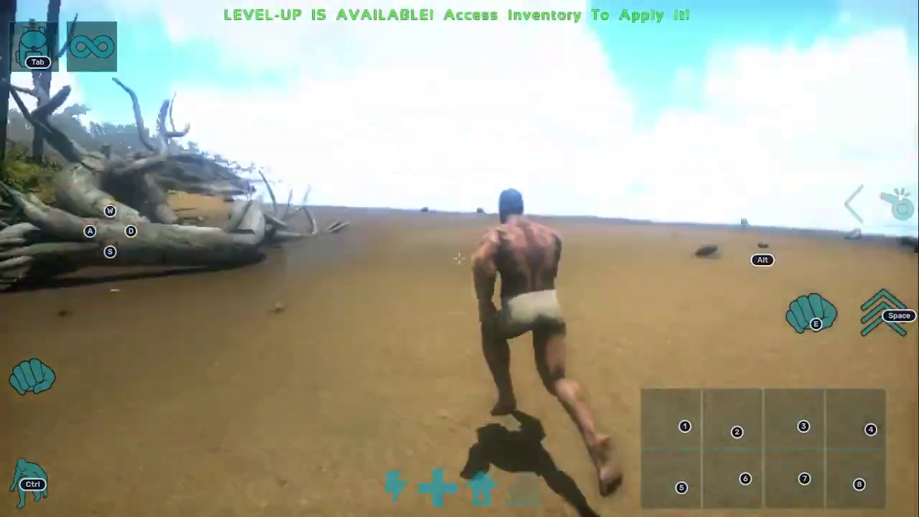
- Exit fullscreen with F11 so ARK runs in a normal BlueStacks window
{"action": "key", "text": "F11"}
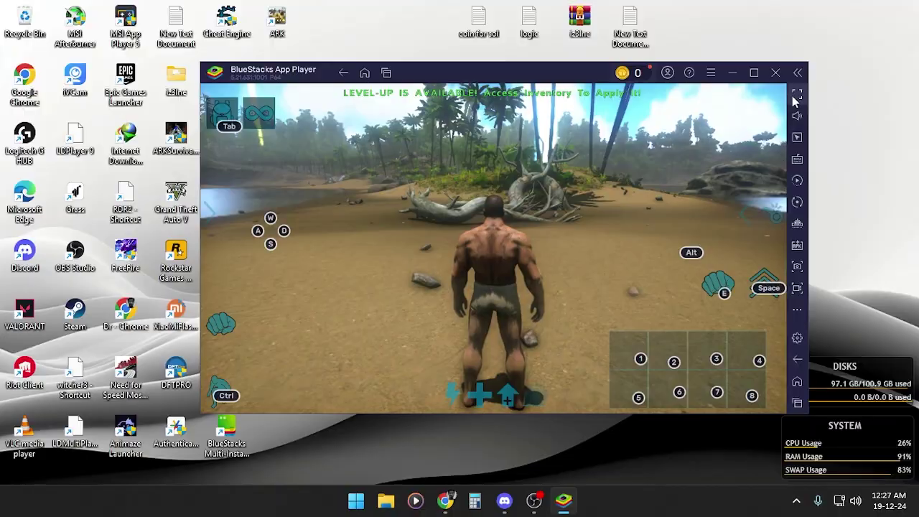